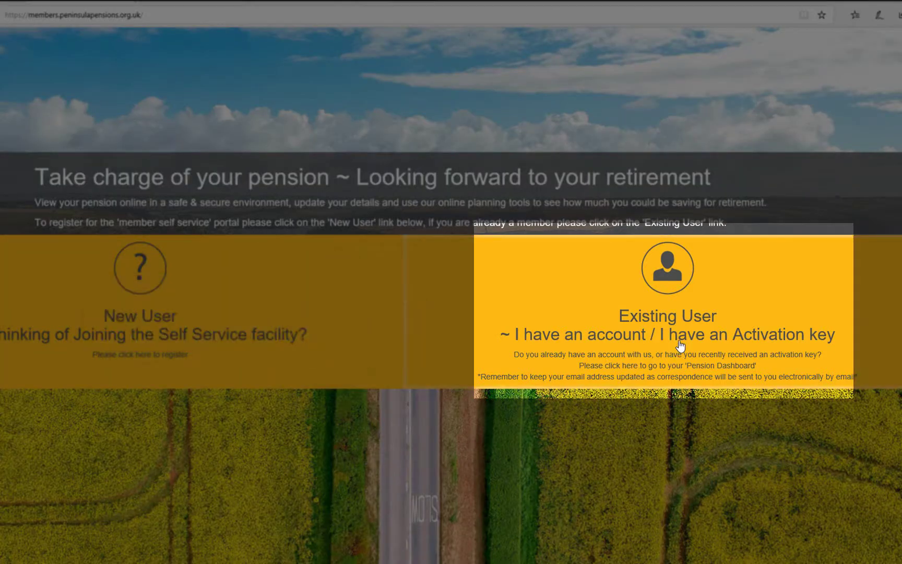
Start activation-key registration and enter the member's surname, NI number and activation key
{"action": "left_click", "coordinate": [682, 340]}
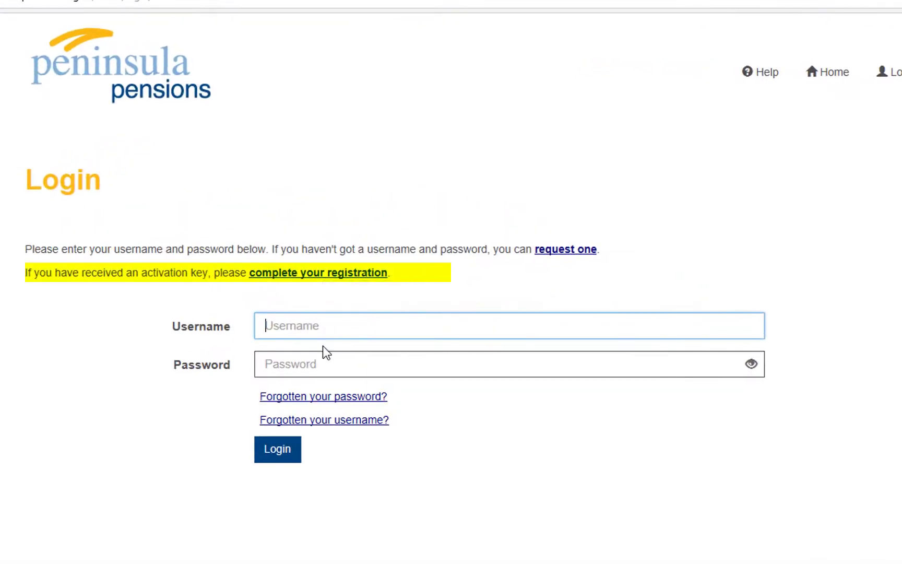
{"action": "left_click", "coordinate": [278, 281]}
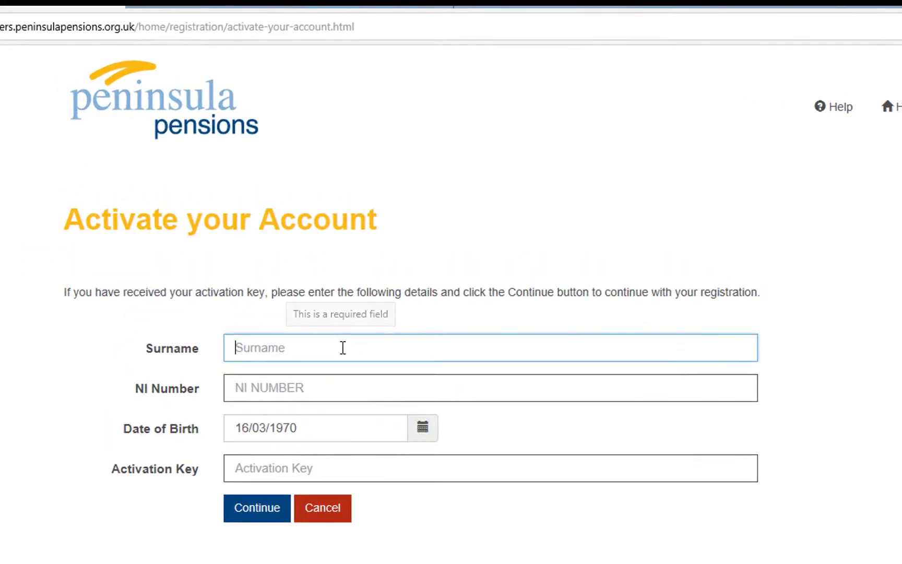
{"action": "type", "text": "Donogh"}
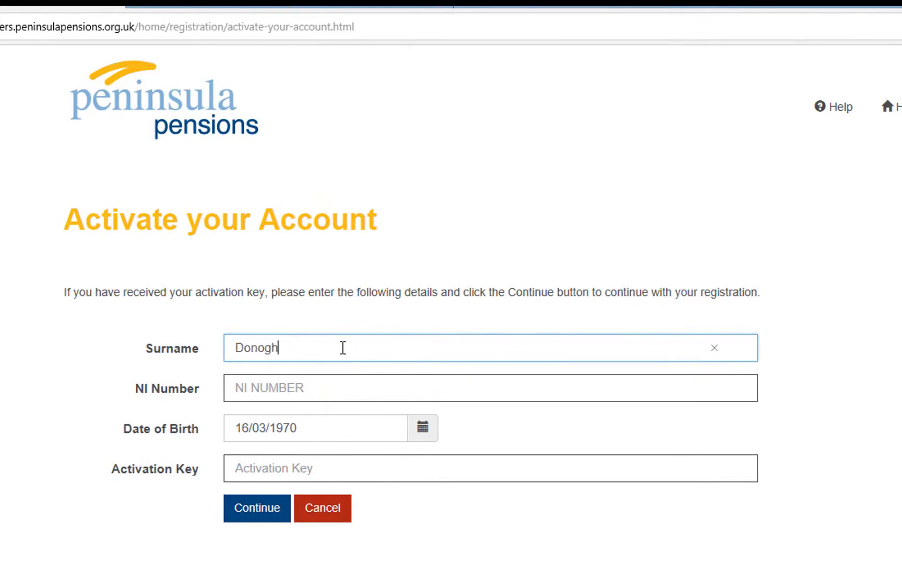
{"action": "type", "text": "ue"}
{"action": "key", "text": "Tab"}
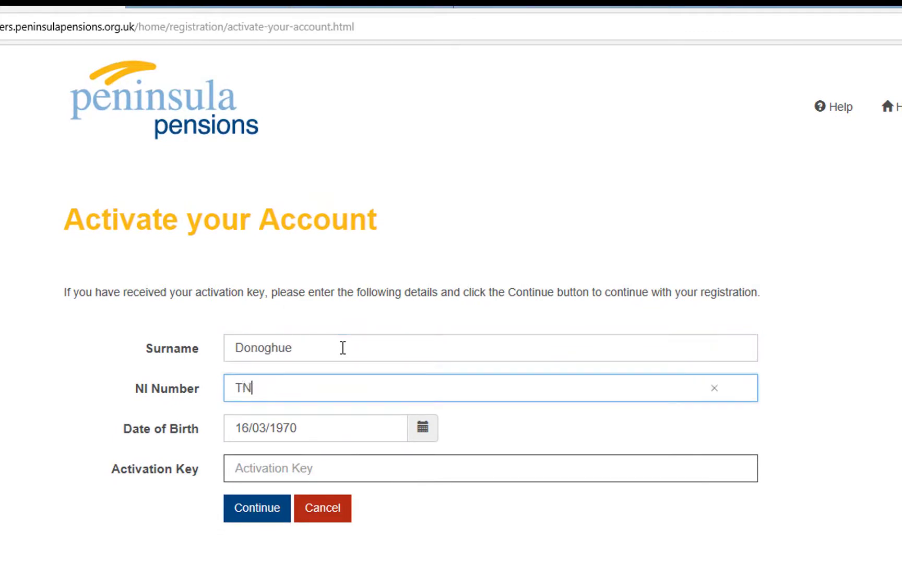
{"action": "left_click", "coordinate": [270, 474]}
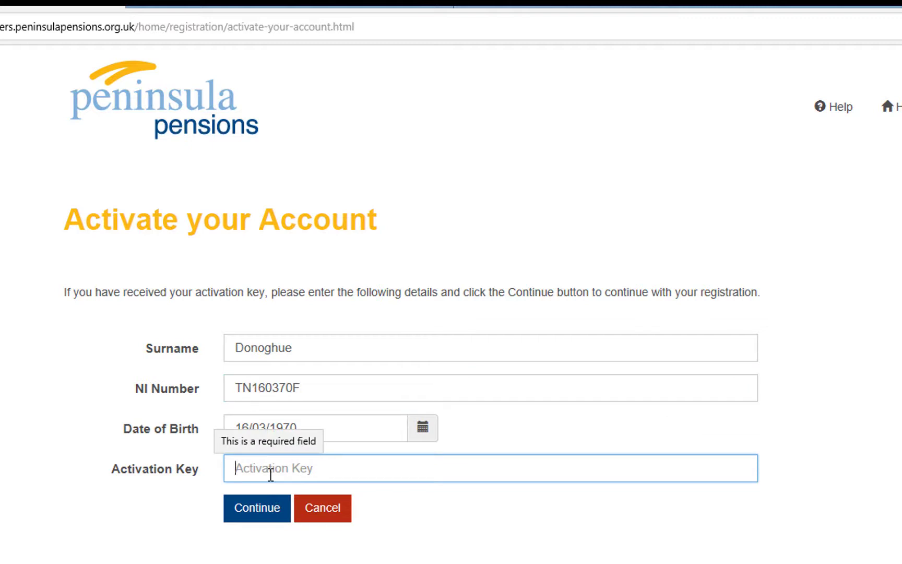
{"action": "type", "text": "•••"}
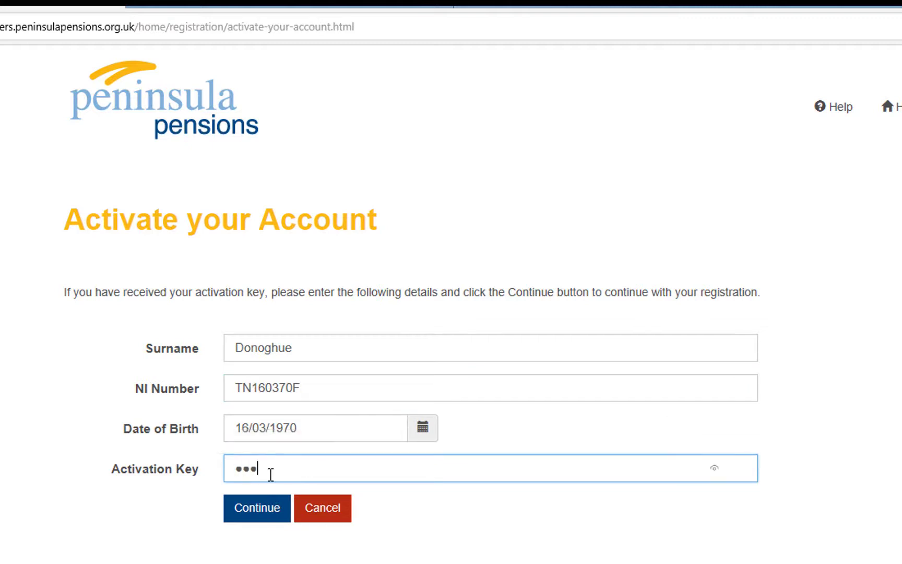
{"action": "type", "text": "••••••"}
Submit the activation details, landing back on the portal home page
{"action": "left_click", "coordinate": [259, 508]}
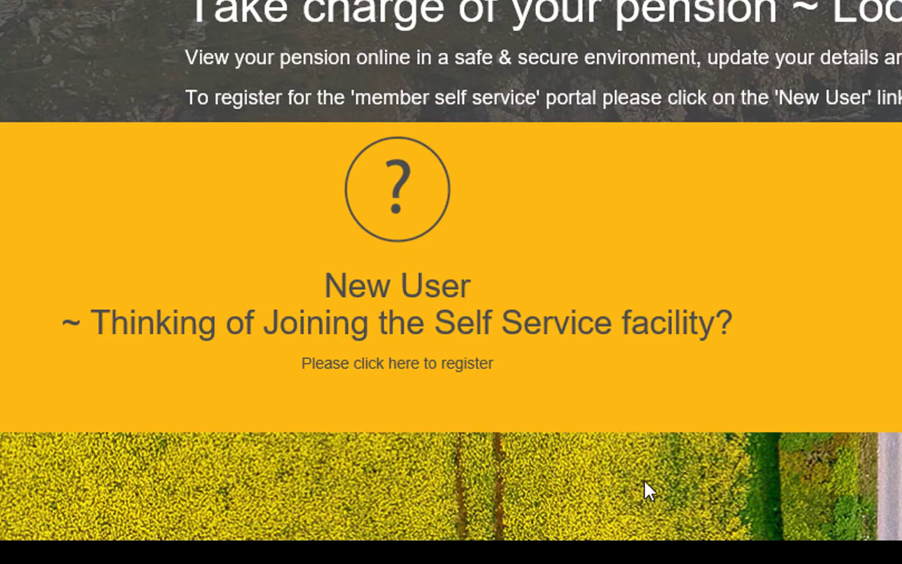
Open the New User sign-up form and enter surname, NI number, date of birth and e-mail
{"action": "left_click", "coordinate": [366, 362]}
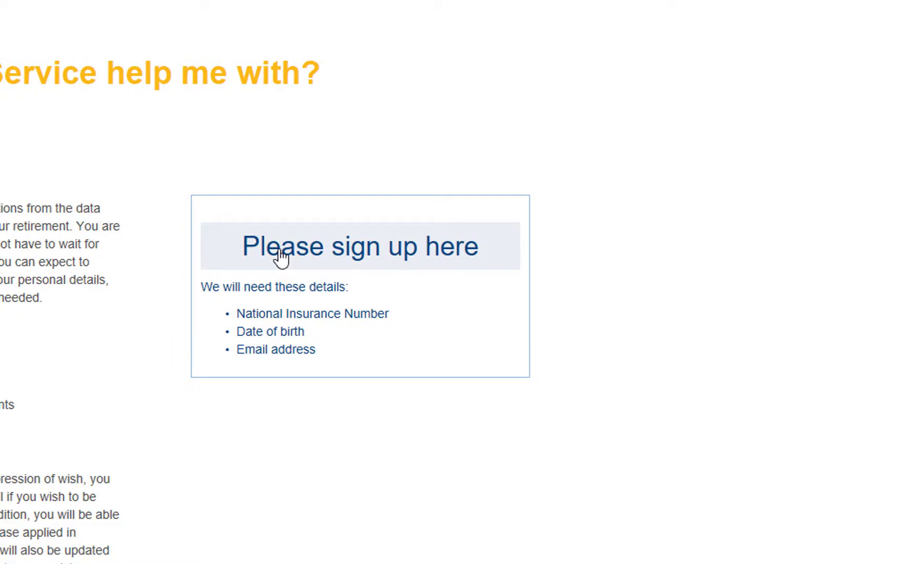
{"action": "left_click", "coordinate": [282, 255]}
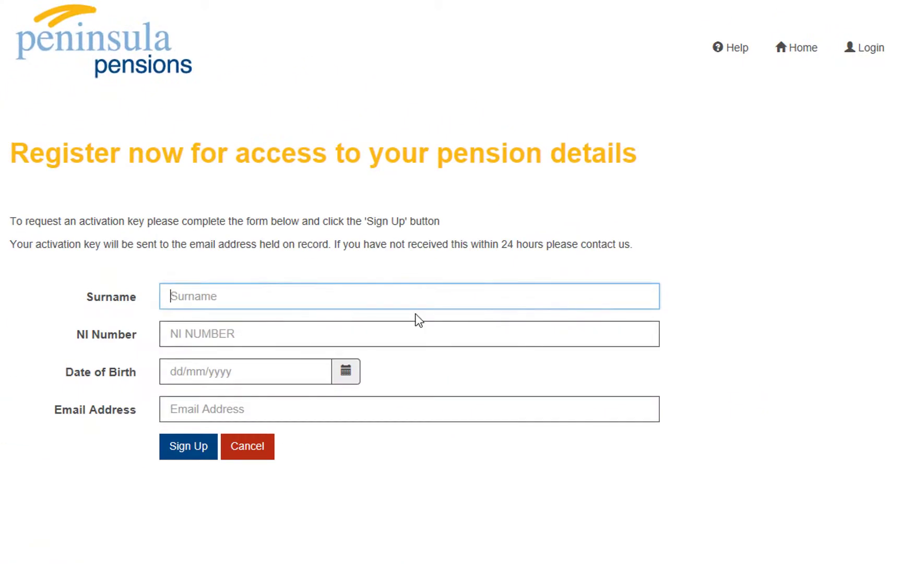
{"action": "type", "text": "Donoghue"}
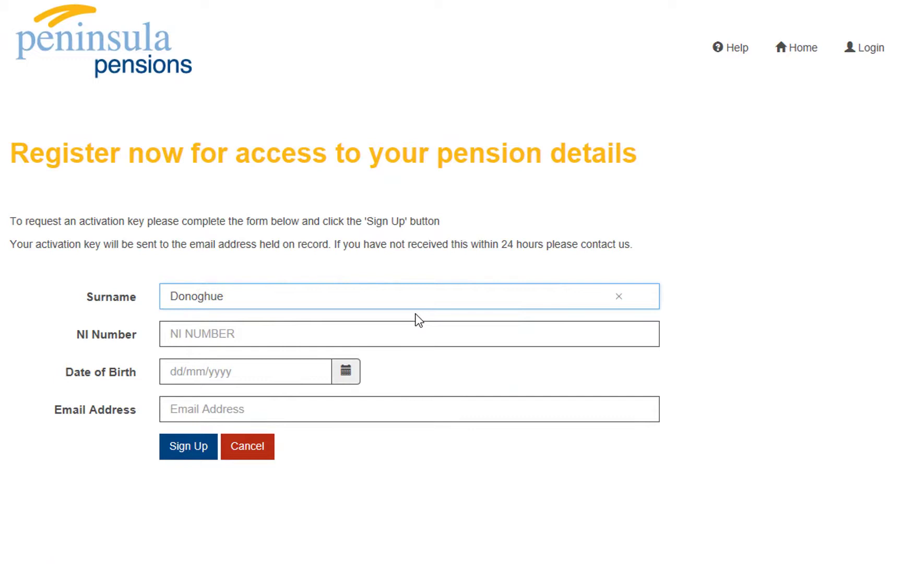
{"action": "key", "text": "Tab"}
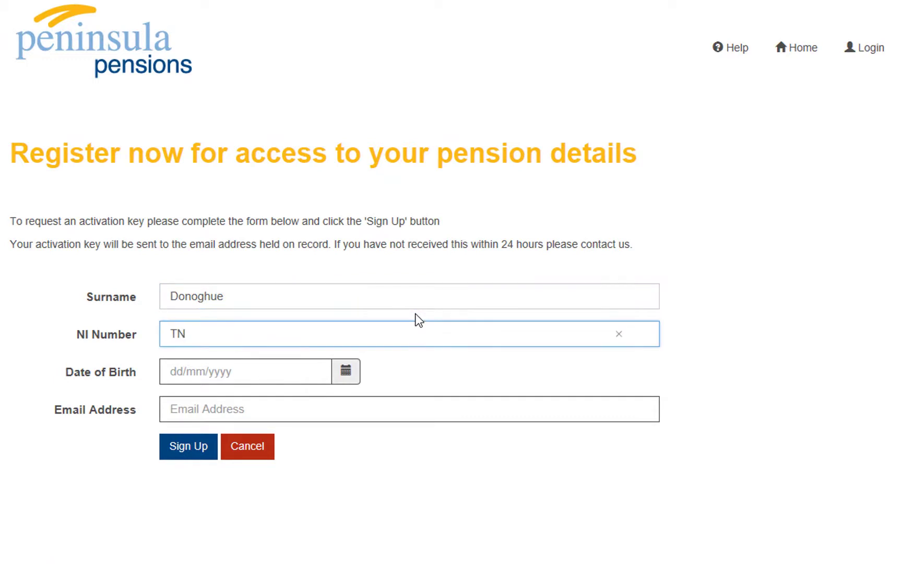
{"action": "key", "text": "Tab"}
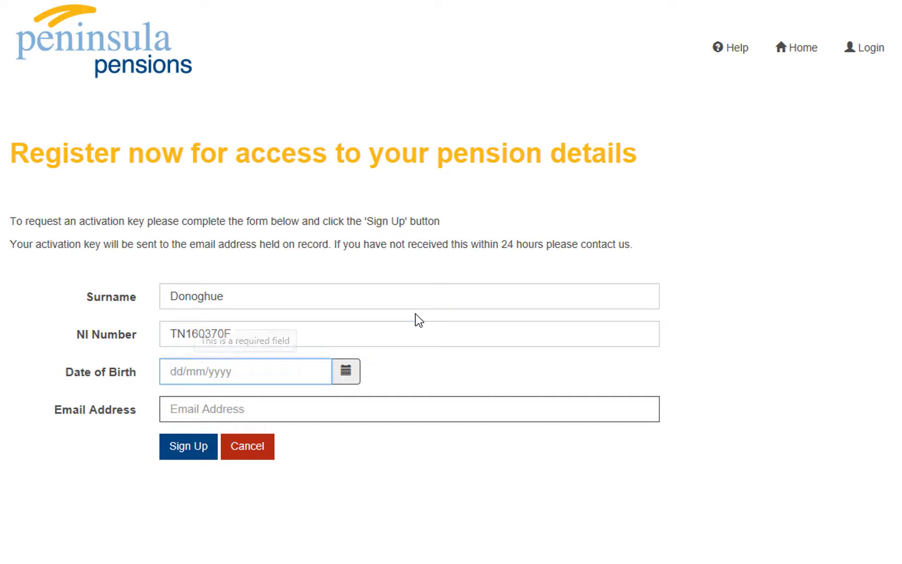
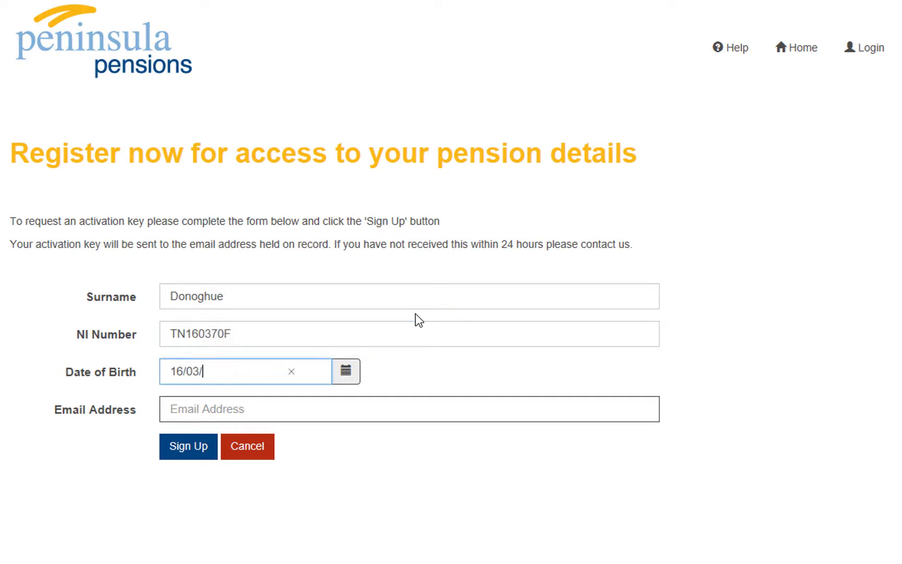
{"action": "left_click", "coordinate": [325, 402]}
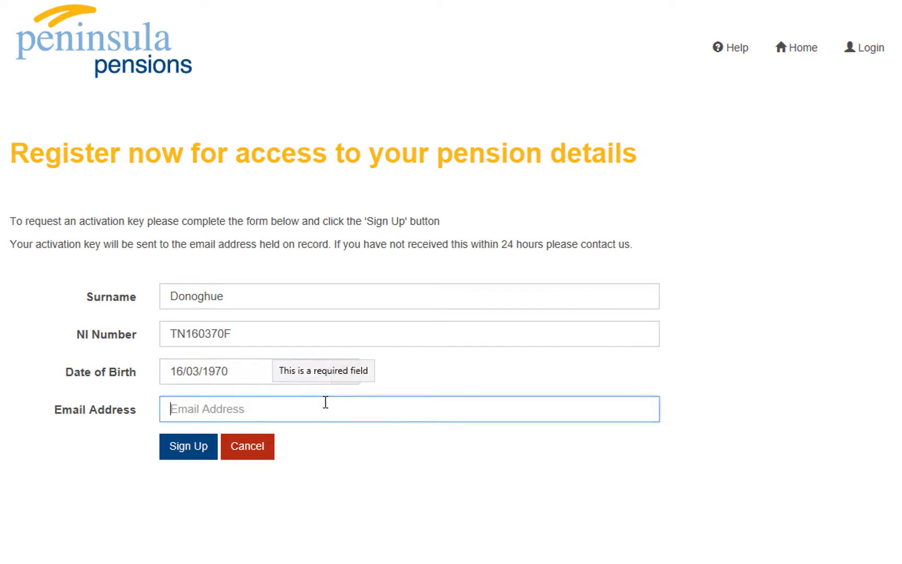
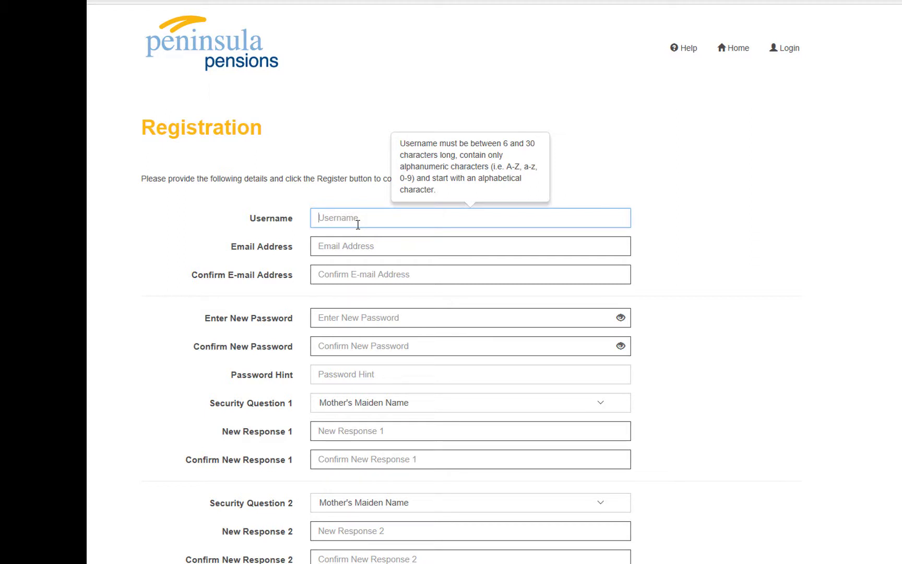
Enter the username, e-mail address and a corrected confirmation e-mail address
{"action": "left_click", "coordinate": [355, 245]}
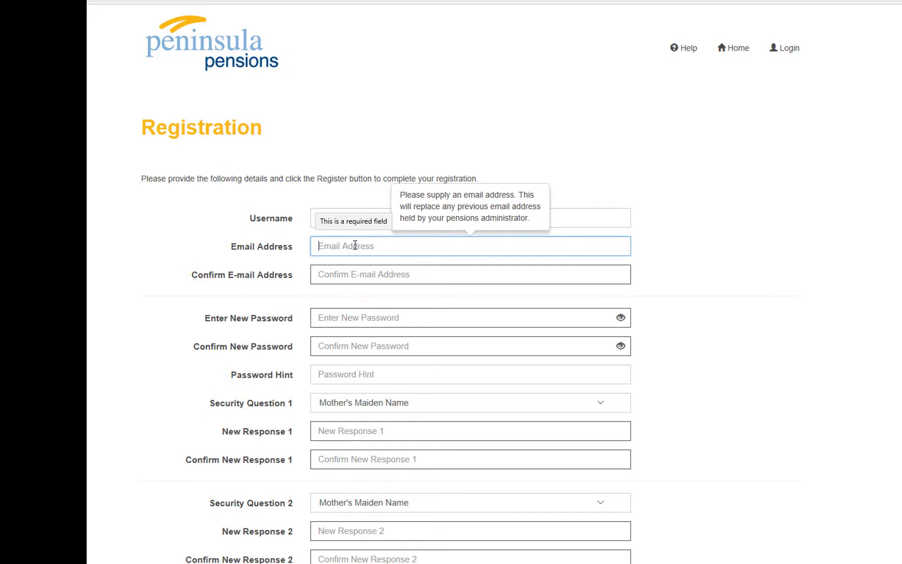
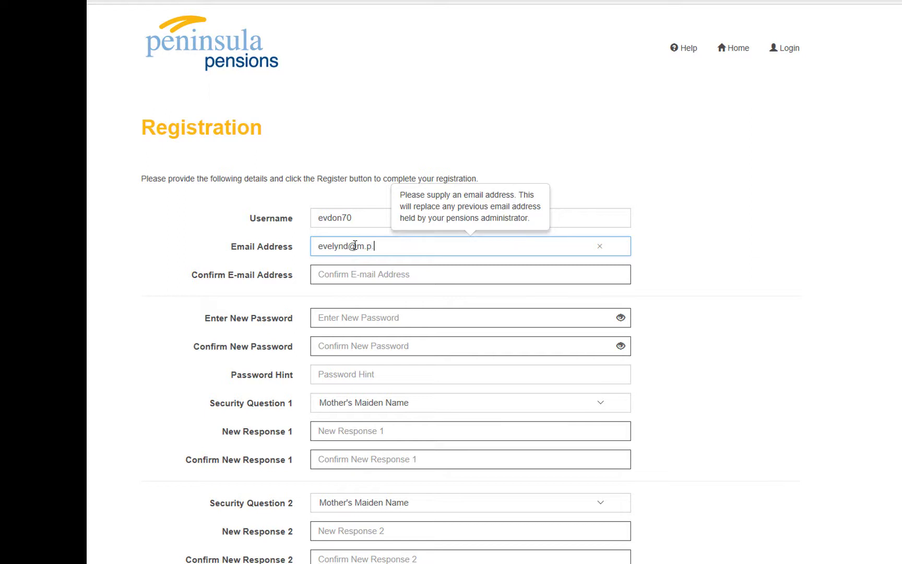
{"action": "left_click", "coordinate": [338, 275]}
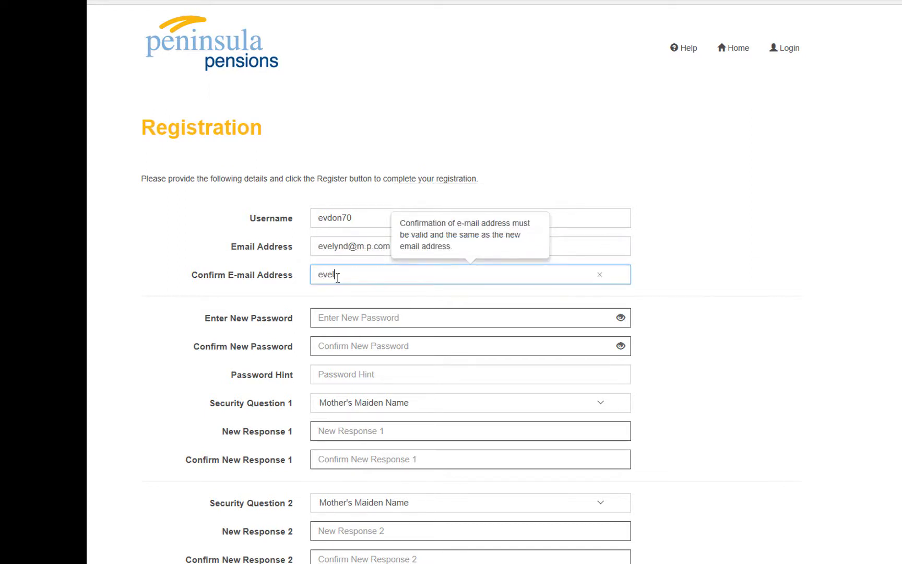
{"action": "type", "text": "om"}
Type the new account password into both the new and confirm password fields
{"action": "left_click", "coordinate": [338, 311]}
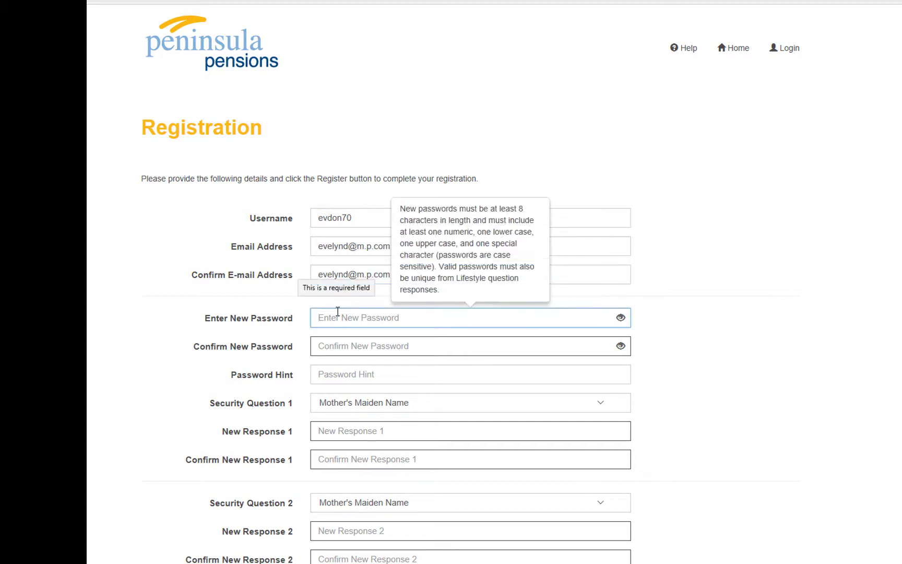
{"action": "type", "text": "•••••"}
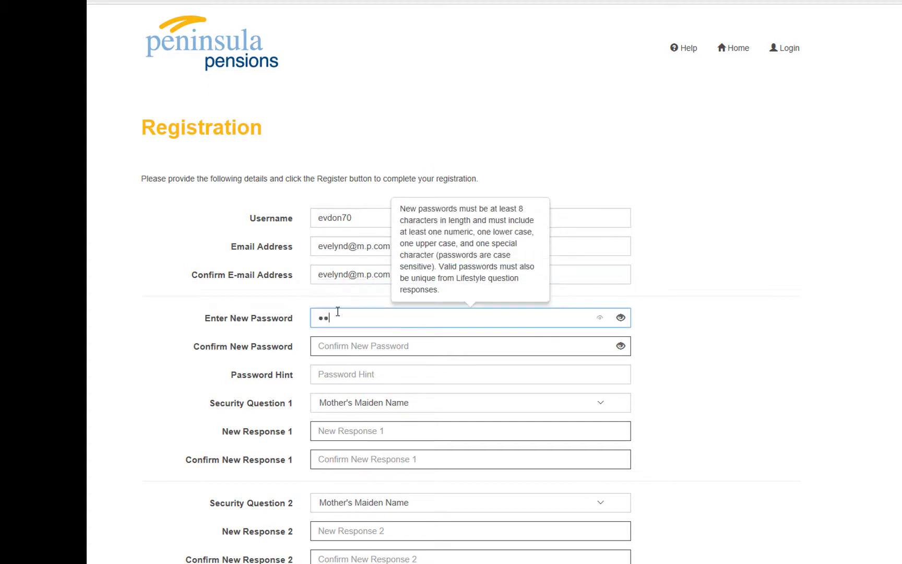
{"action": "type", "text": "•••"}
{"action": "left_click", "coordinate": [342, 345]}
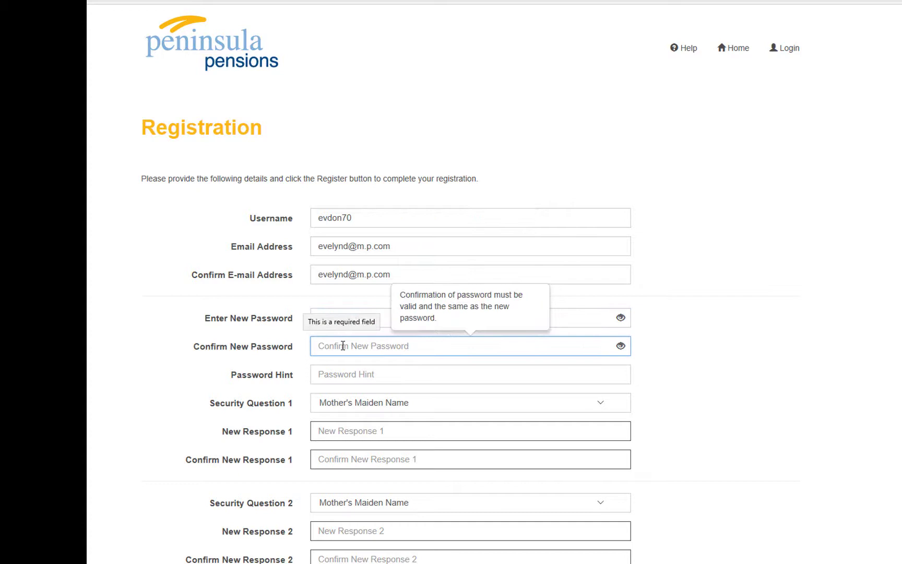
{"action": "type", "text": "•••••"}
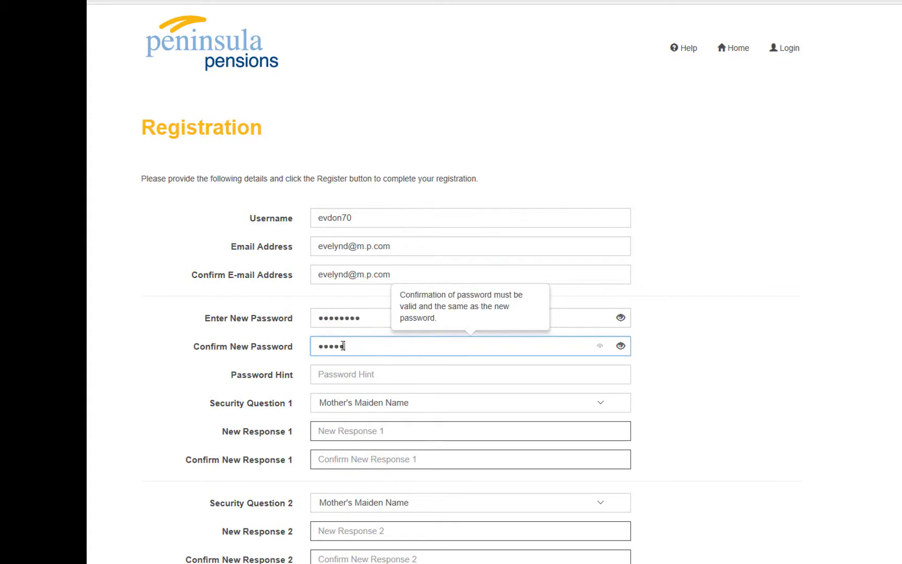
{"action": "type", "text": "•••"}
Add the password hint and set Favourite Colour as the first security question, answered twice
{"action": "left_click", "coordinate": [336, 370]}
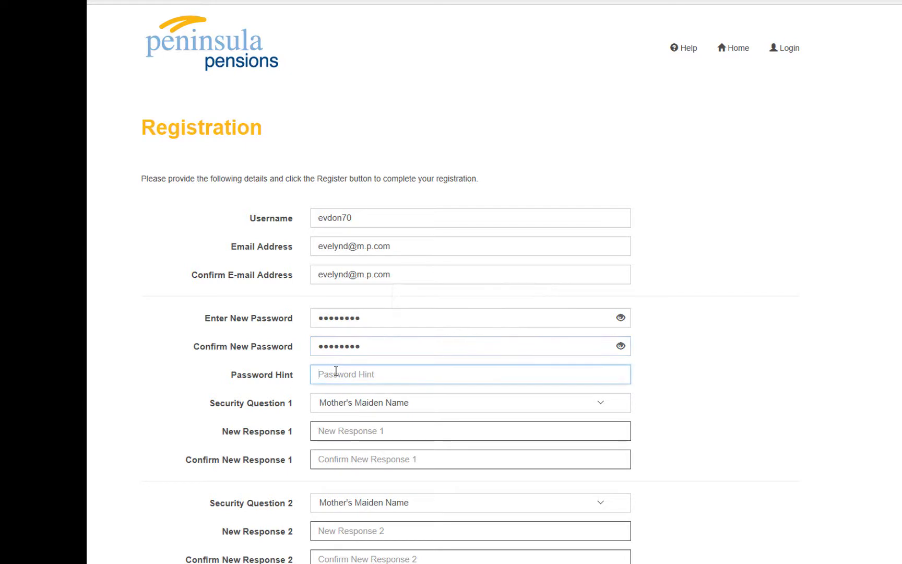
{"action": "left_click", "coordinate": [345, 403]}
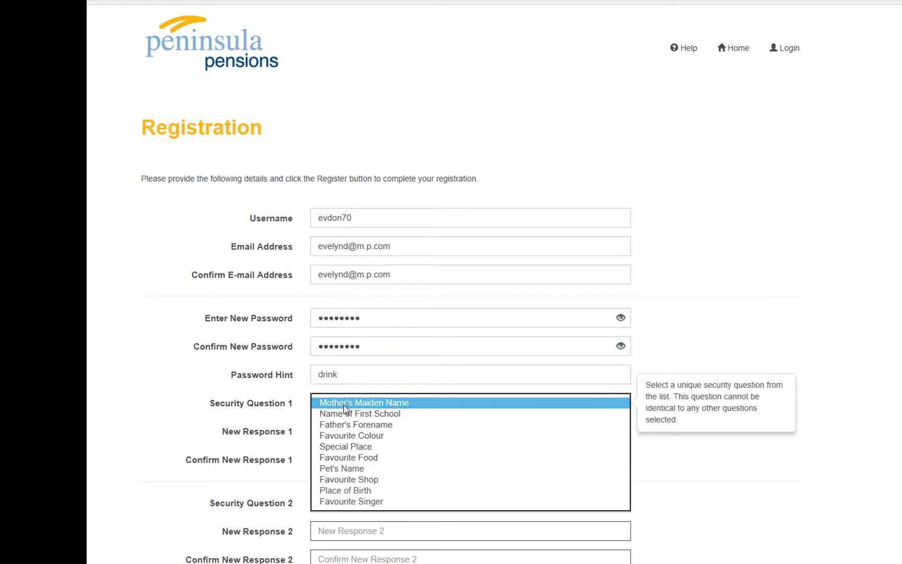
{"action": "left_click", "coordinate": [342, 435]}
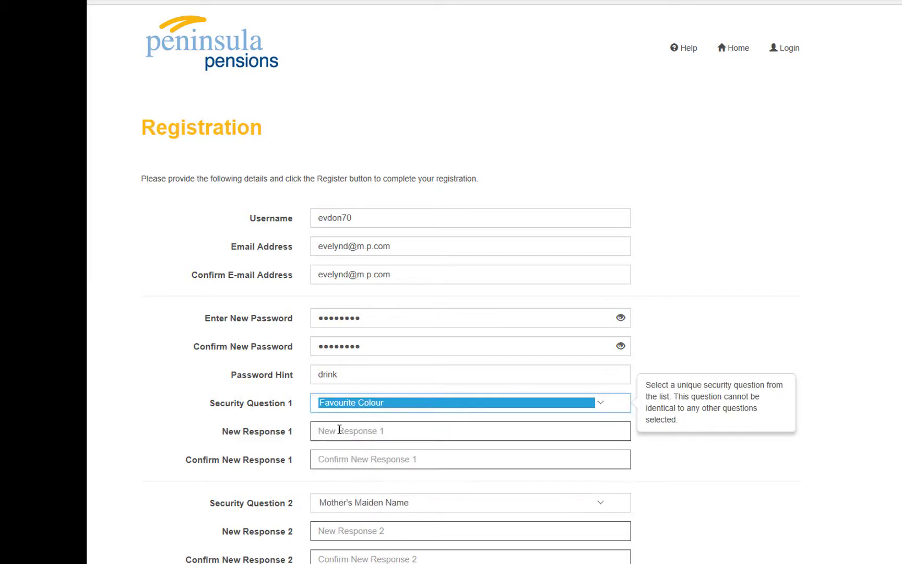
{"action": "left_click", "coordinate": [339, 429]}
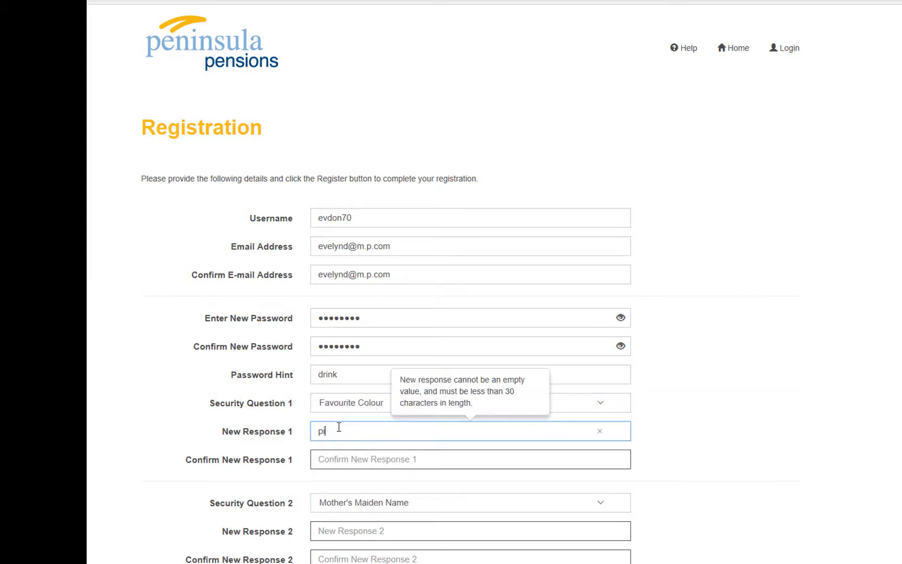
{"action": "left_click", "coordinate": [336, 452]}
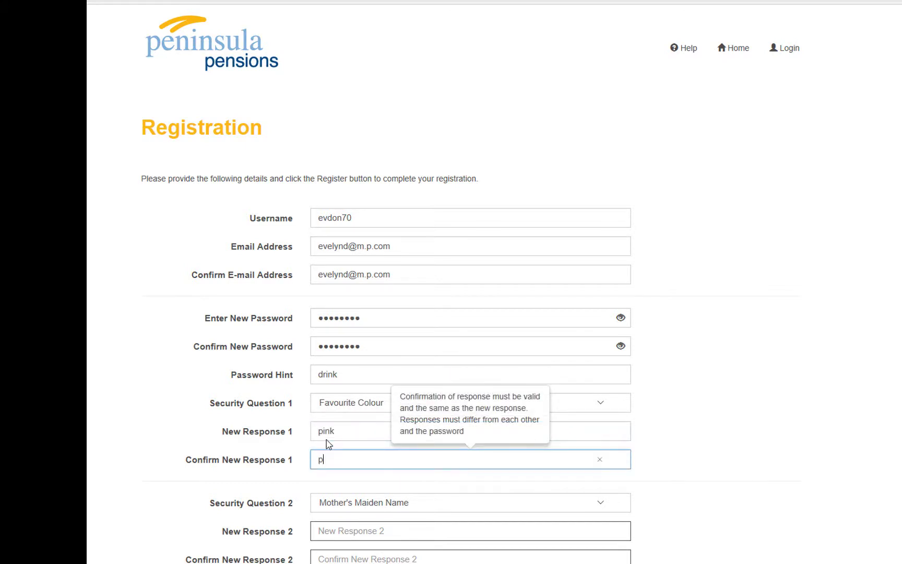
Set Favourite Shop as the second security question with its answer, then submit the registration
{"action": "left_click", "coordinate": [322, 503]}
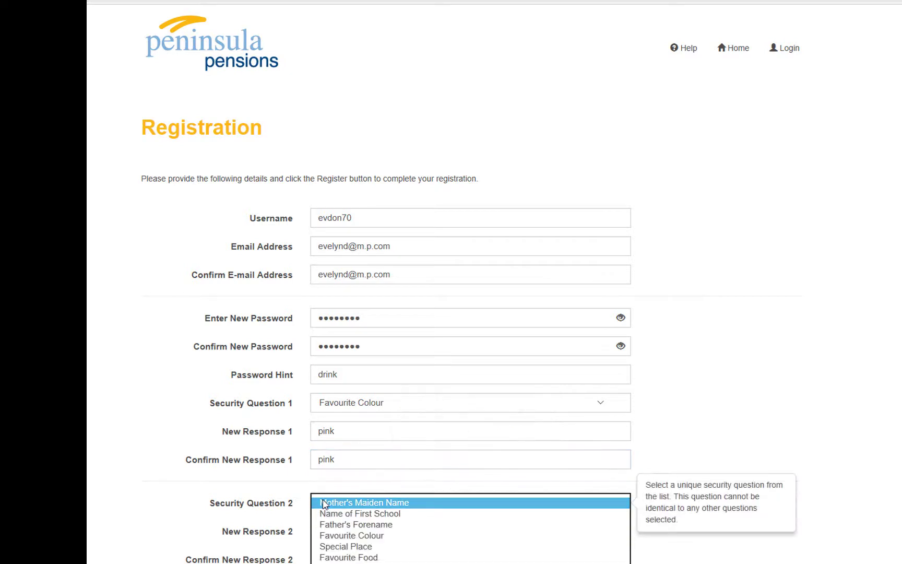
{"action": "left_click", "coordinate": [364, 545]}
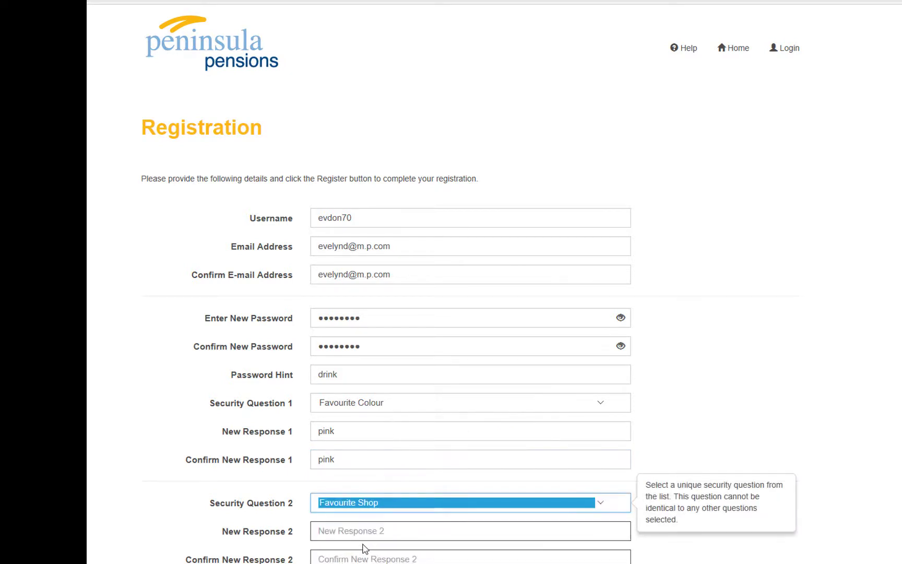
{"action": "left_click", "coordinate": [363, 533]}
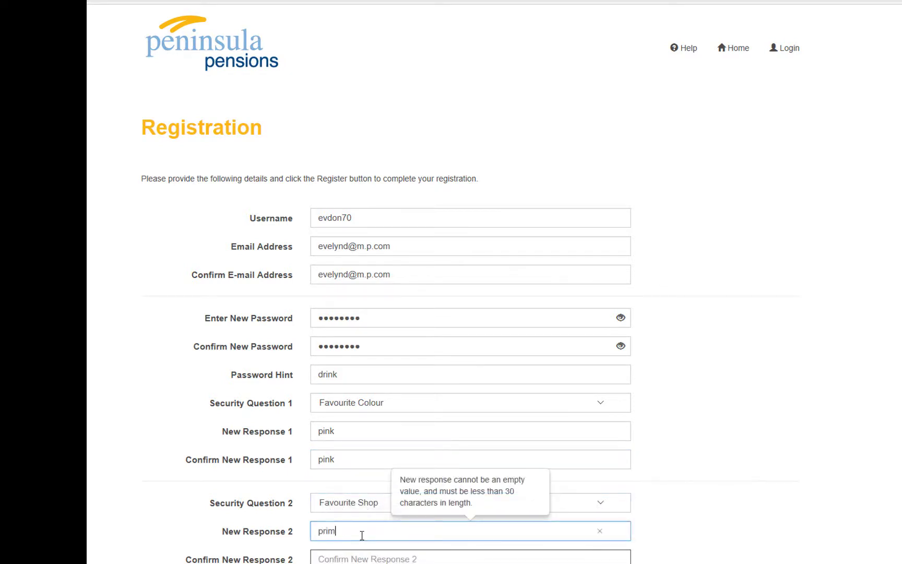
{"action": "left_click", "coordinate": [366, 559]}
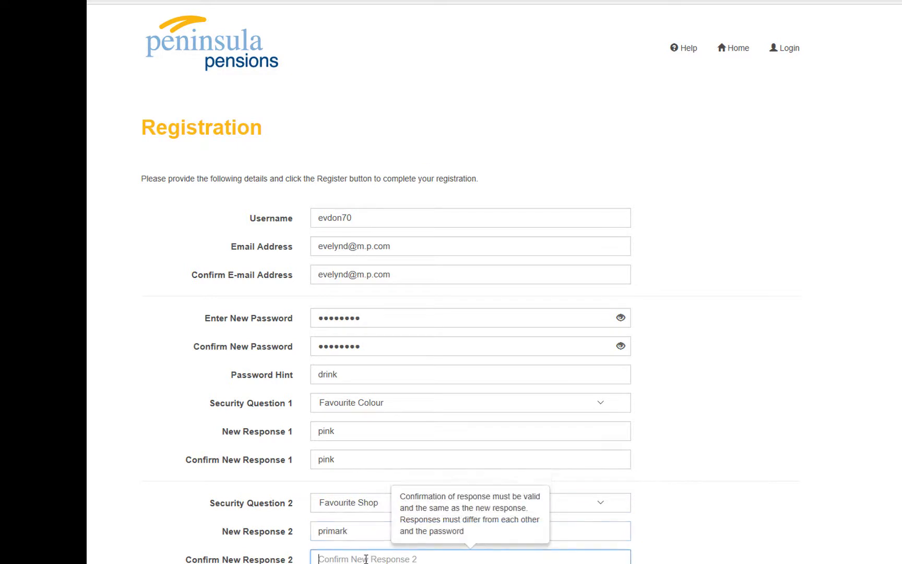
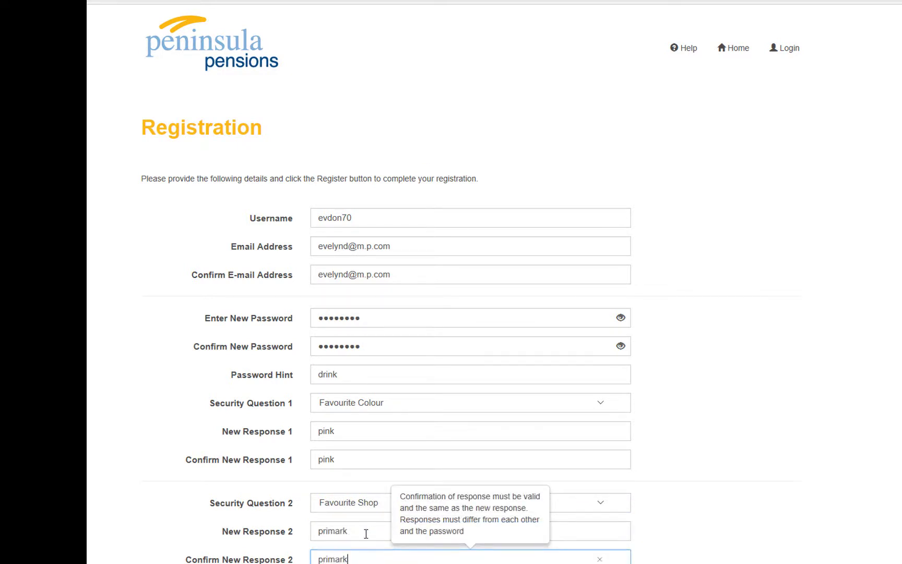
{"action": "scroll", "coordinate": [368, 532], "scroll_direction": "down", "scroll_amount": 3}
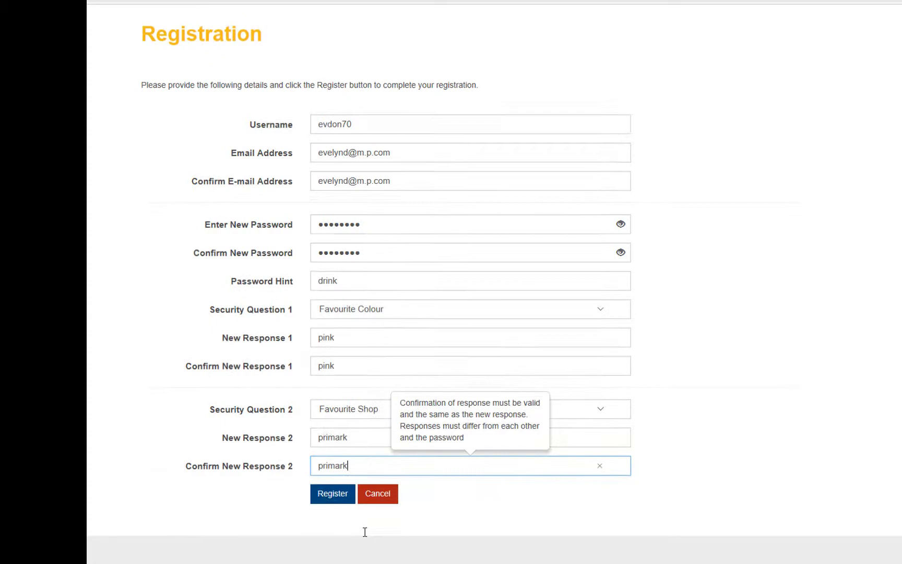
{"action": "left_click", "coordinate": [340, 498]}
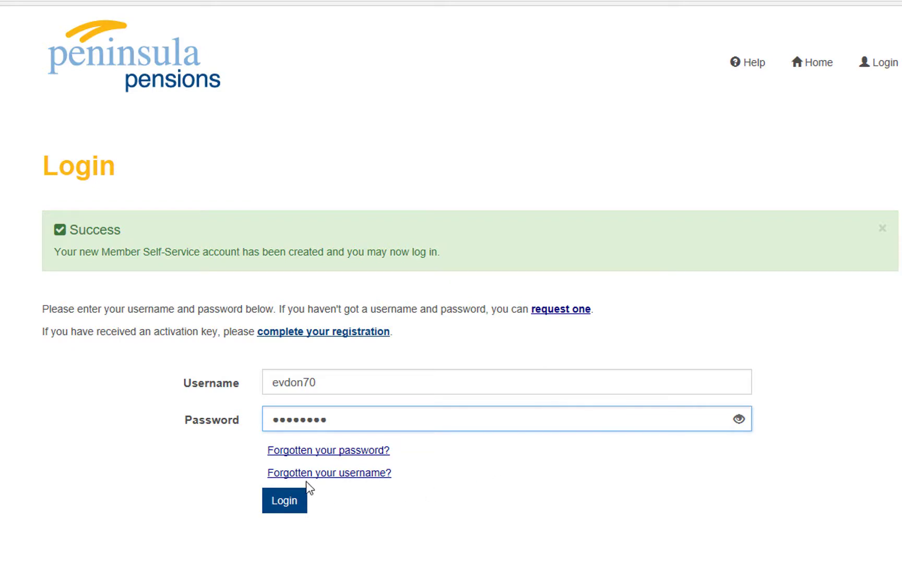
Log in with the new account and replace the Favourite Colour answer to pass the check
{"action": "left_click", "coordinate": [286, 508]}
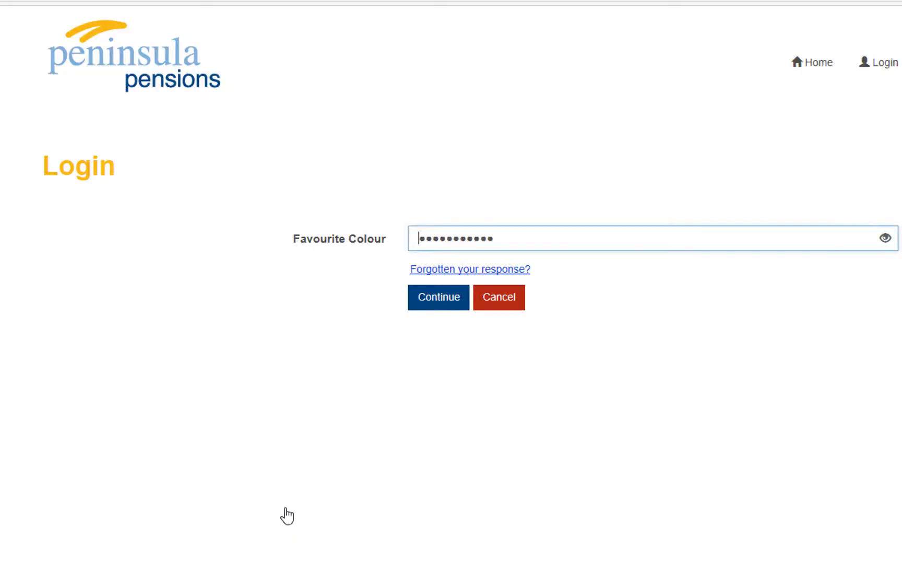
{"action": "left_click", "coordinate": [451, 238]}
{"action": "double_click", "coordinate": [451, 239]}
{"action": "left_click", "coordinate": [433, 302]}
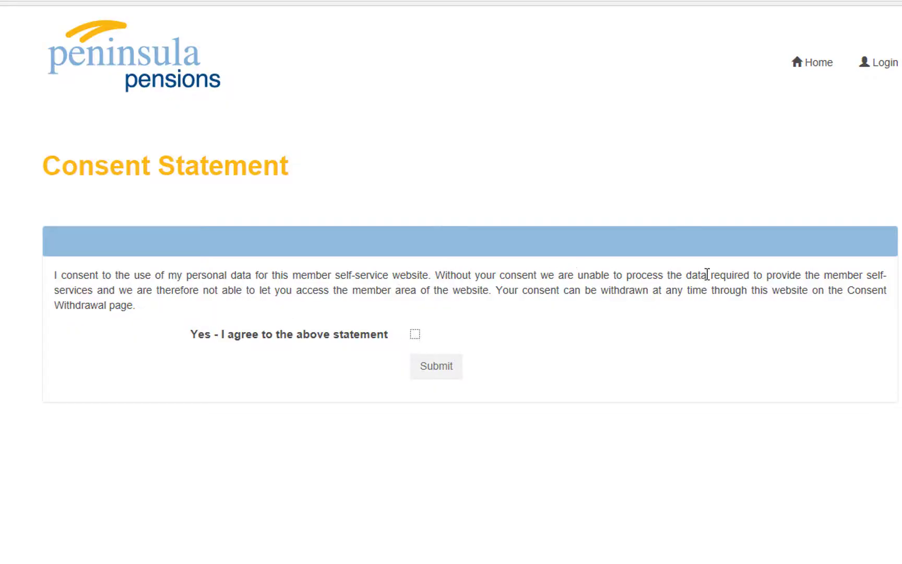
Tick 'Yes - I agree to the above statement' on the Consent Statement page
{"action": "left_click", "coordinate": [415, 334]}
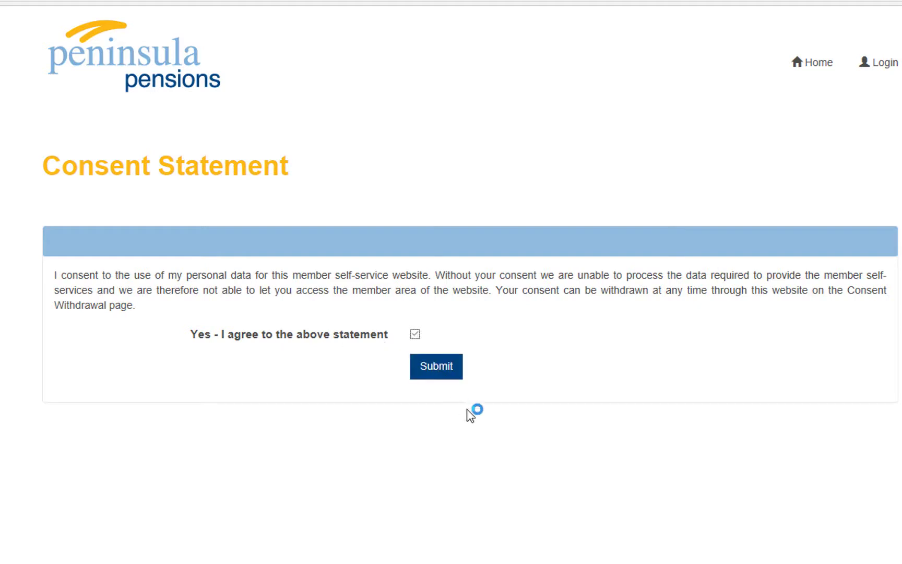